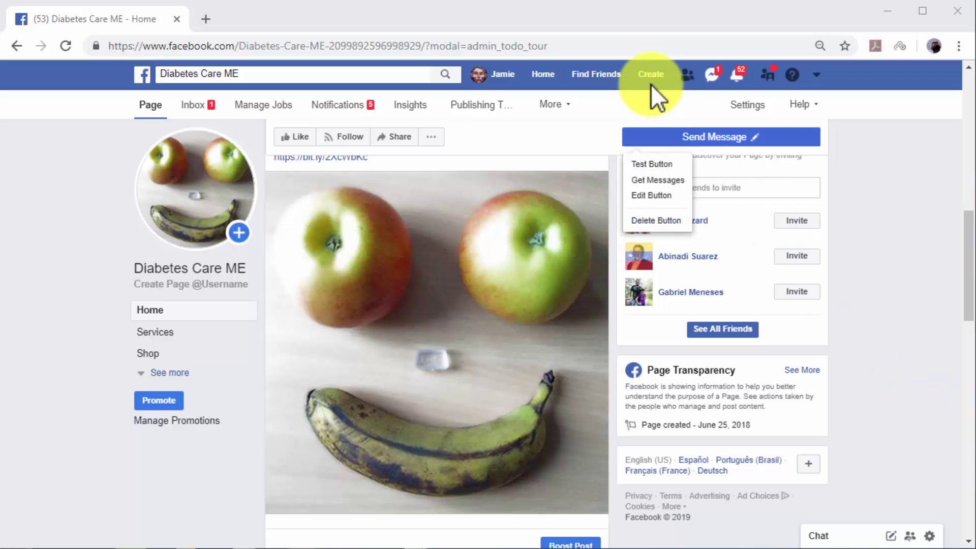
# Step: Open the Ads Manager campaign creation page at facebook.com/adsmanager/creation
pyautogui.doubleClick(636, 47)
pyautogui.click(635, 48)
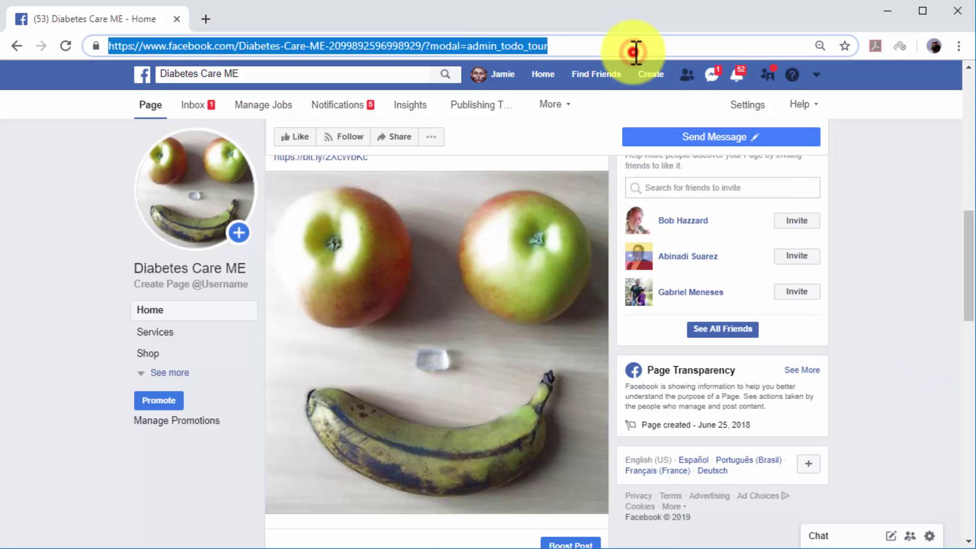
pyautogui.write('facebook.com/adsmanager/creation')
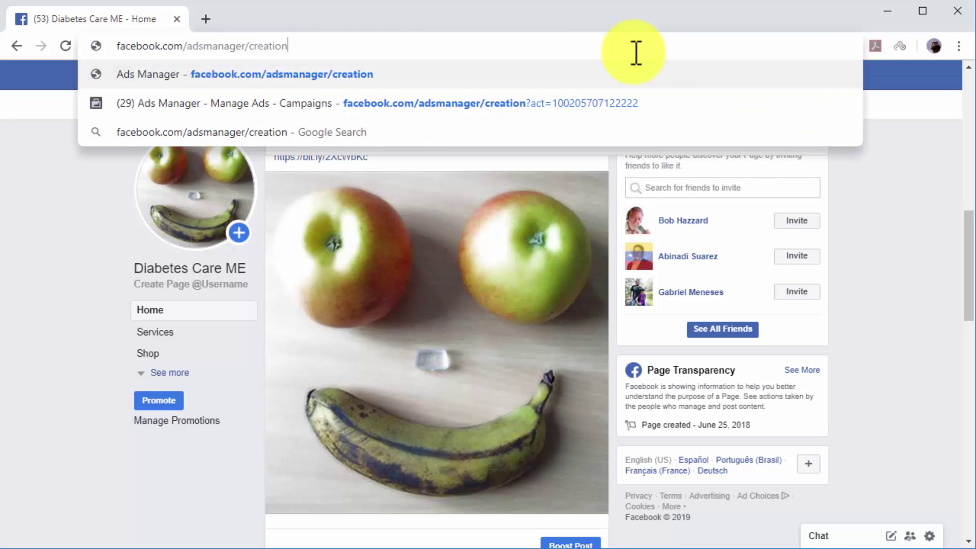
pyautogui.press('Return')
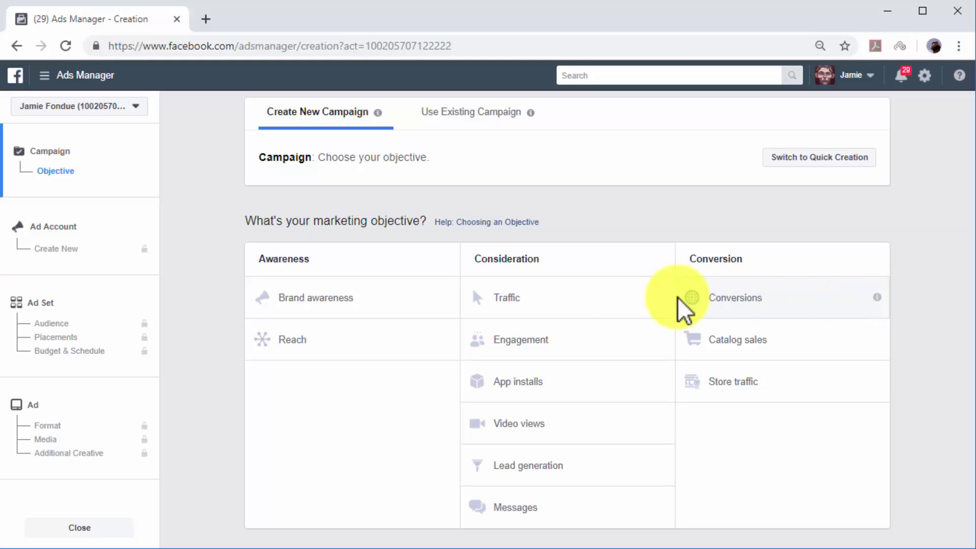
# Step: Create a campaign with the Reach objective named "New Reach Campaign" and accept the default ad account settings
pyautogui.click(432, 339)
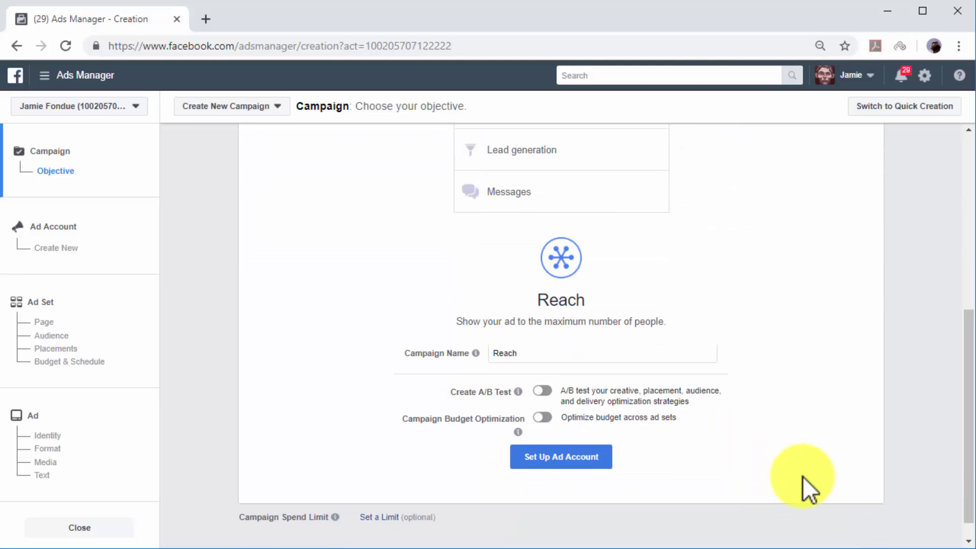
pyautogui.click(681, 360)
pyautogui.press('BackSpace')
pyautogui.press('BackSpace')
pyautogui.press('BackSpace')
pyautogui.press('BackSpace')
pyautogui.press('BackSpace')
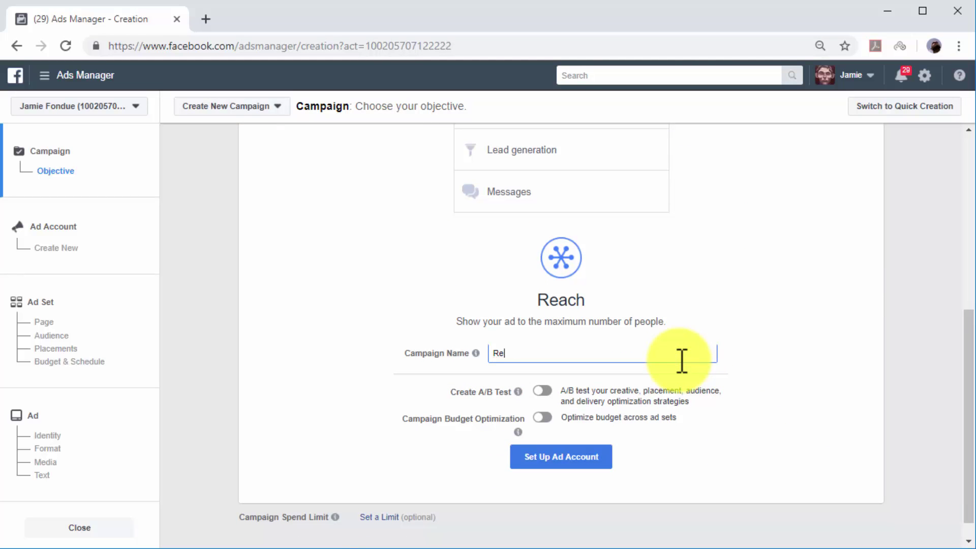
pyautogui.write('New Reach Campaign')
pyautogui.click(577, 460)
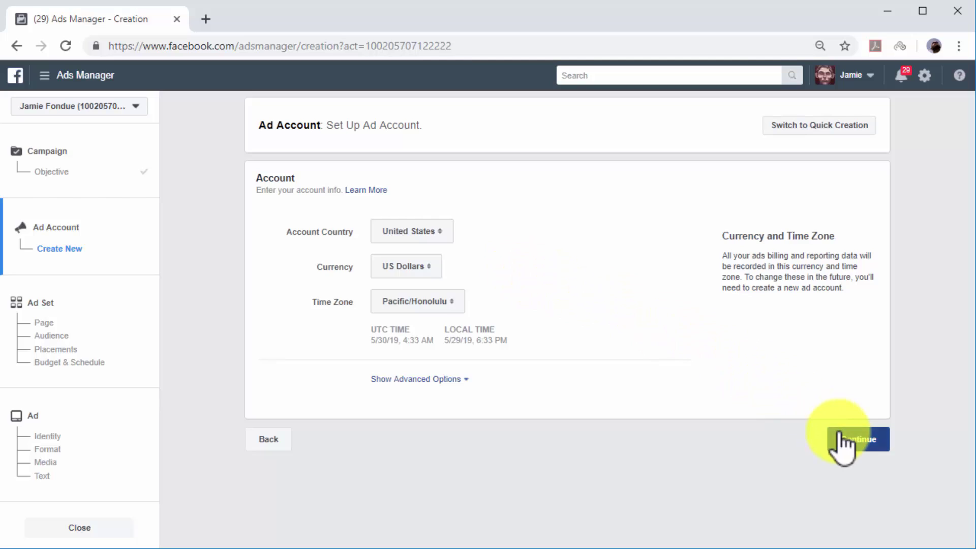
pyautogui.click(839, 435)
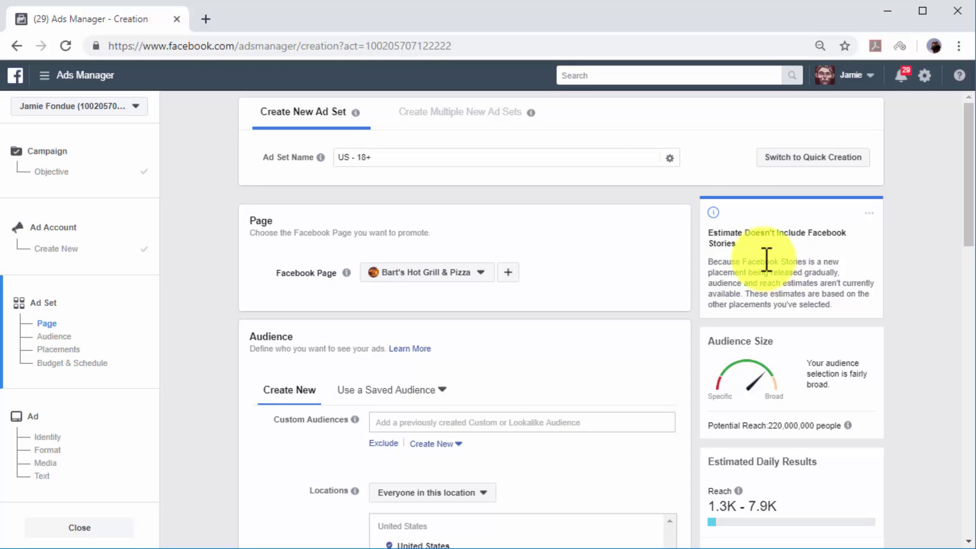
# Step: Name the ad set "New Reach Ad Set" and choose Diabetes Care ME as the Facebook Page to promote
pyautogui.click(639, 158)
pyautogui.hotkey('ctrl', 'z')
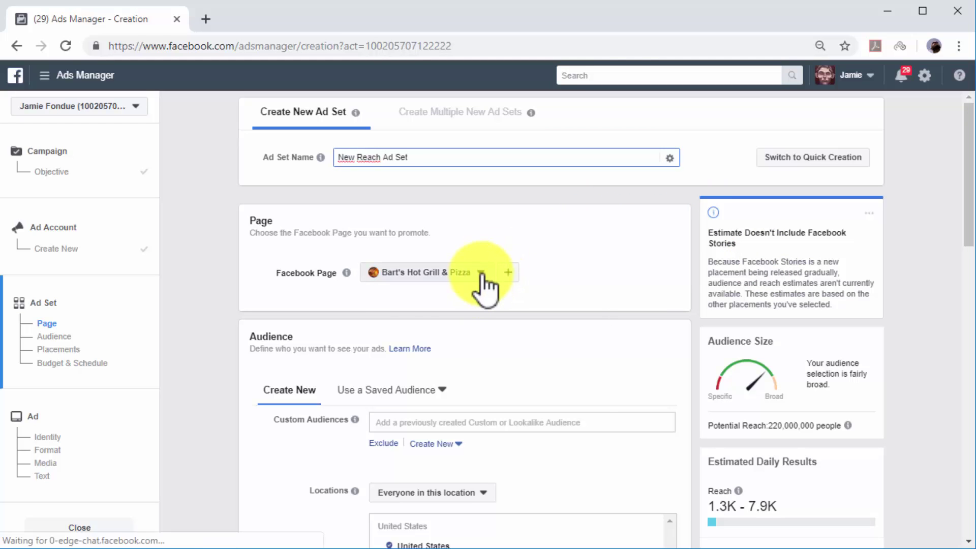
pyautogui.click(480, 275)
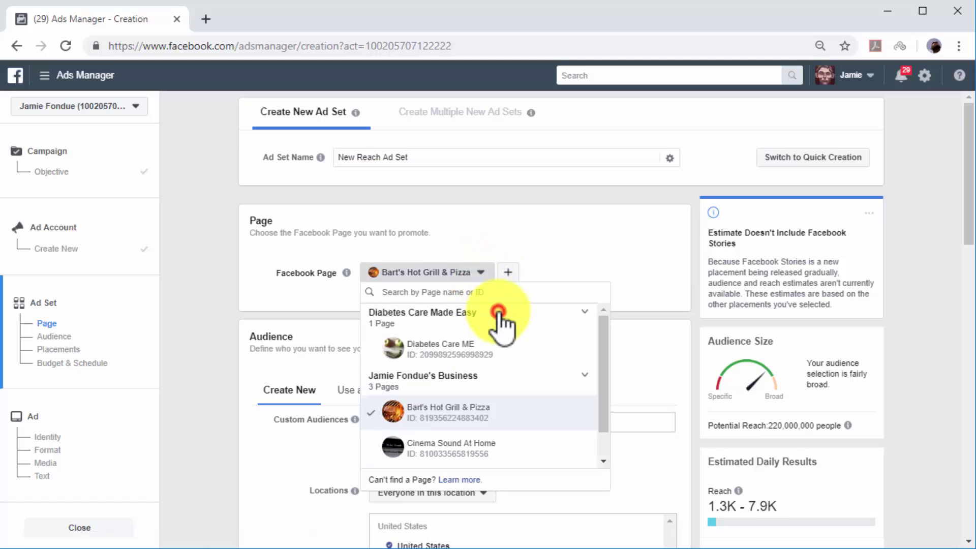
pyautogui.click(478, 350)
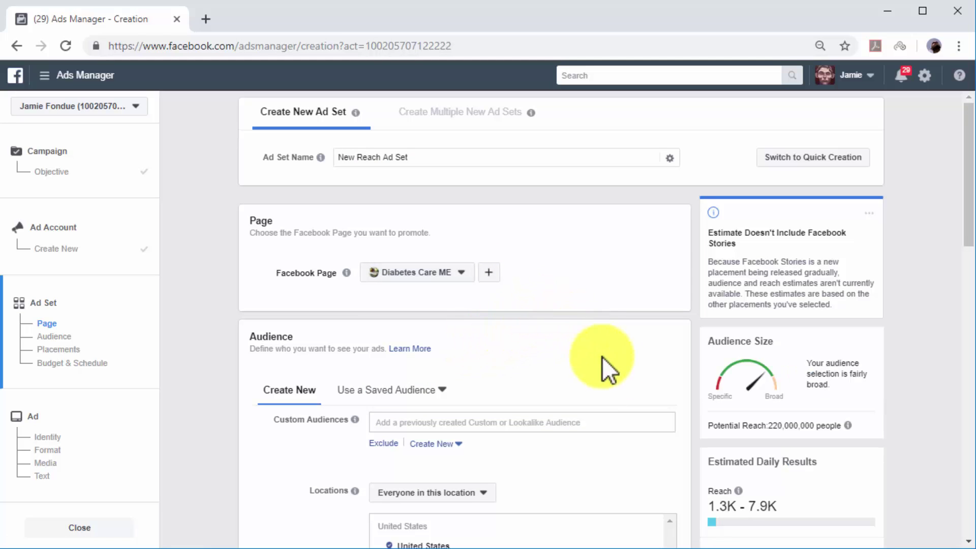
# Step: Add the country Canada to the audience's locations, keeping the targeting on everyone in this location
pyautogui.scroll(-3, 681, 438)
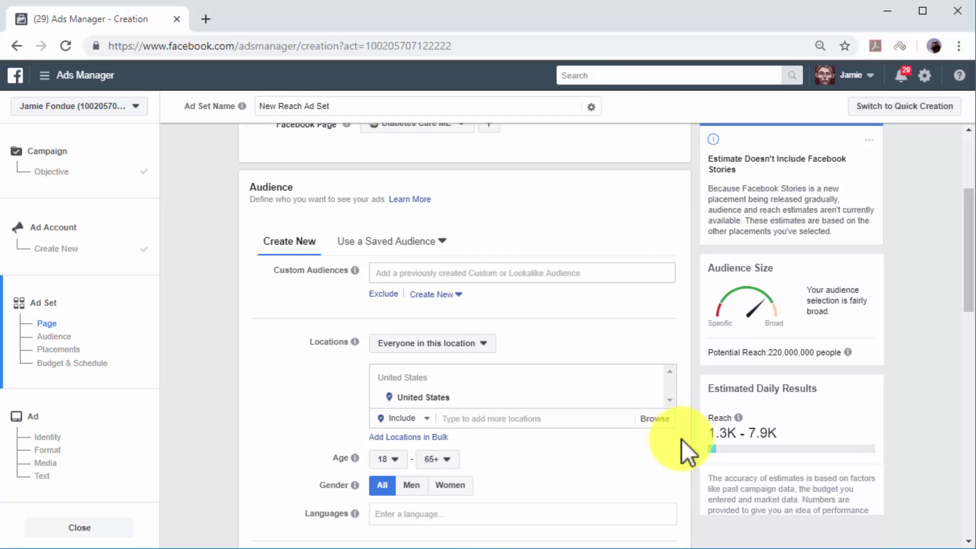
pyautogui.click(585, 420)
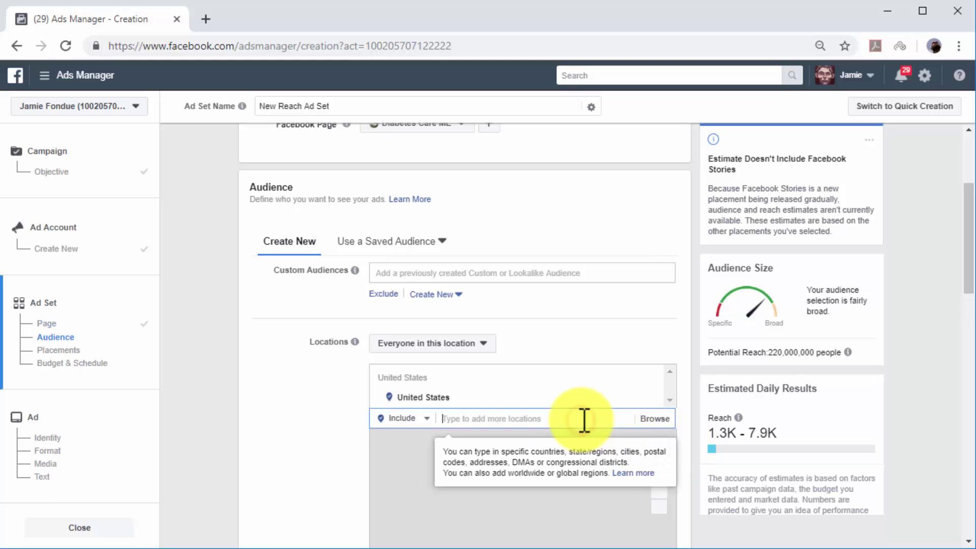
pyautogui.write('canada')
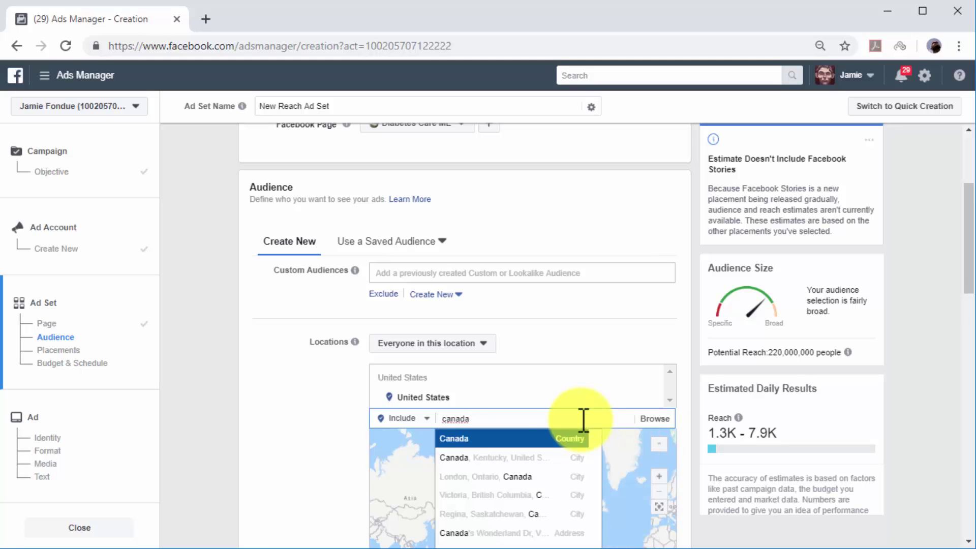
pyautogui.click(573, 439)
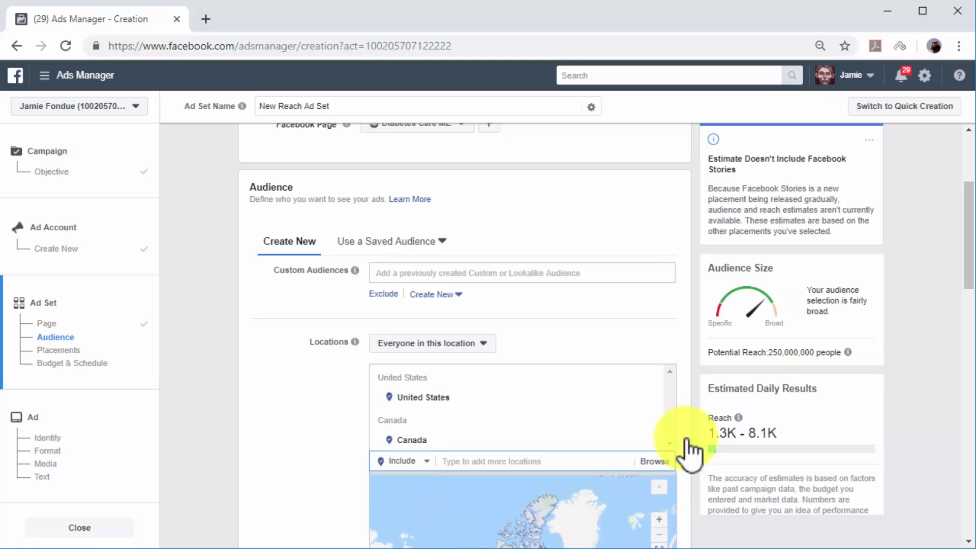
pyautogui.click(493, 342)
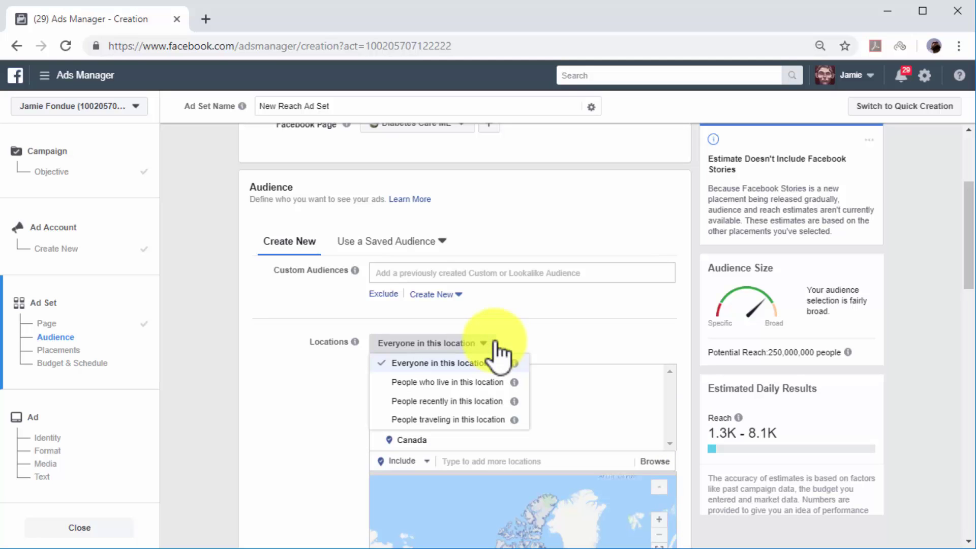
pyautogui.click(496, 344)
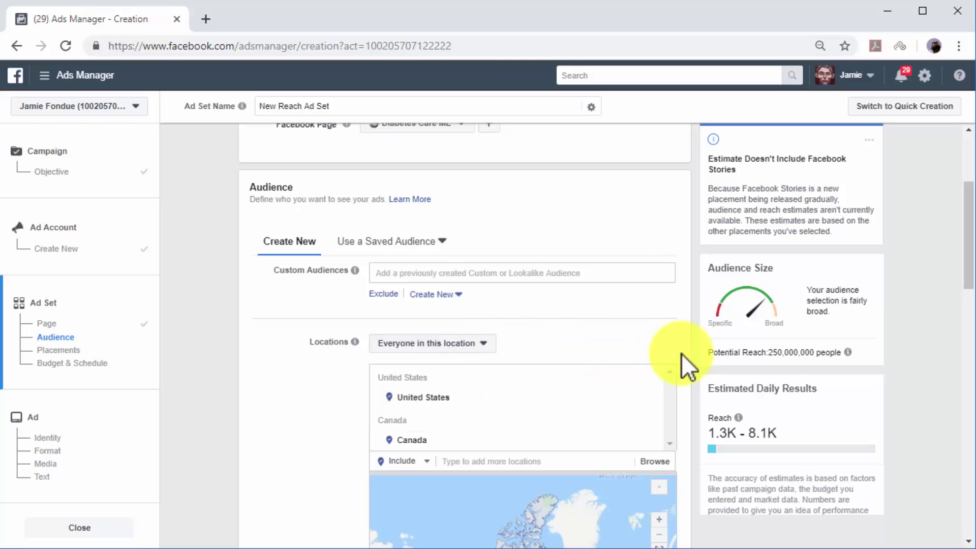
# Step: Set the audience's age range to 24–55 and its language to English (All)
pyautogui.scroll(-6, 682, 353)
pyautogui.click(393, 358)
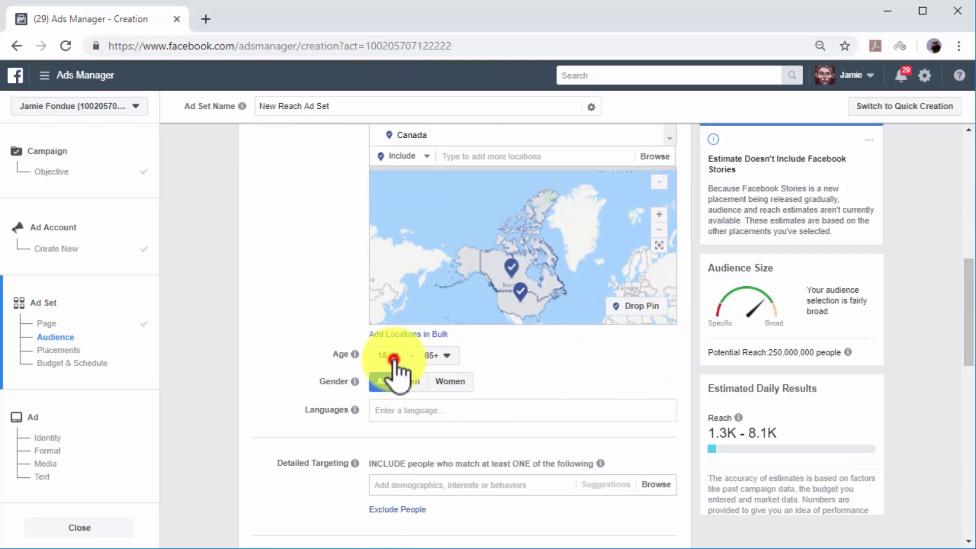
pyautogui.scroll(-2, 395, 326)
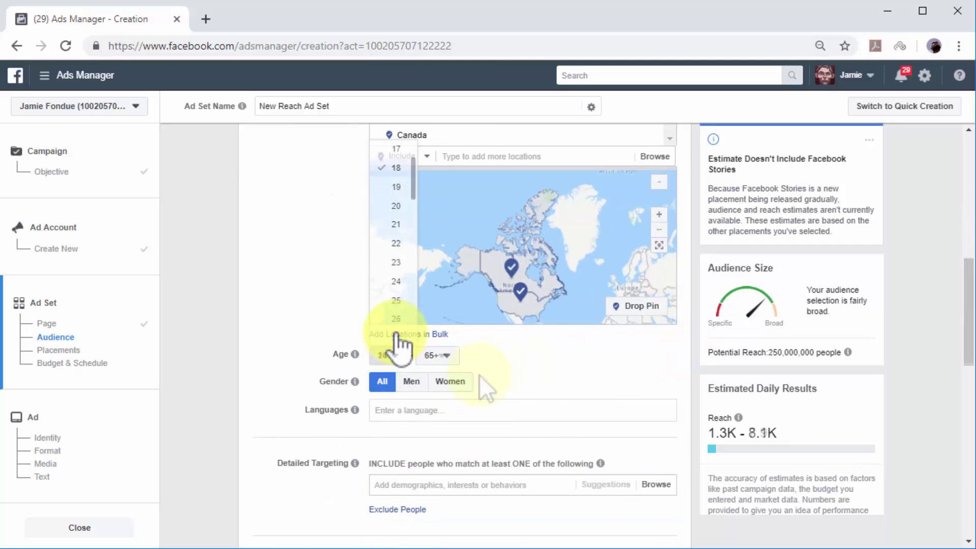
pyautogui.write('24')
pyautogui.click(411, 409)
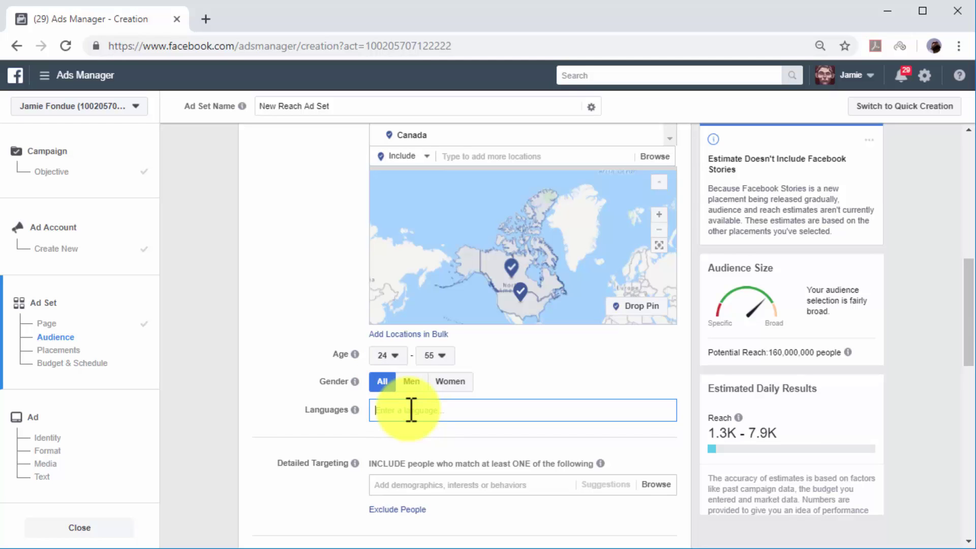
pyautogui.write('engl')
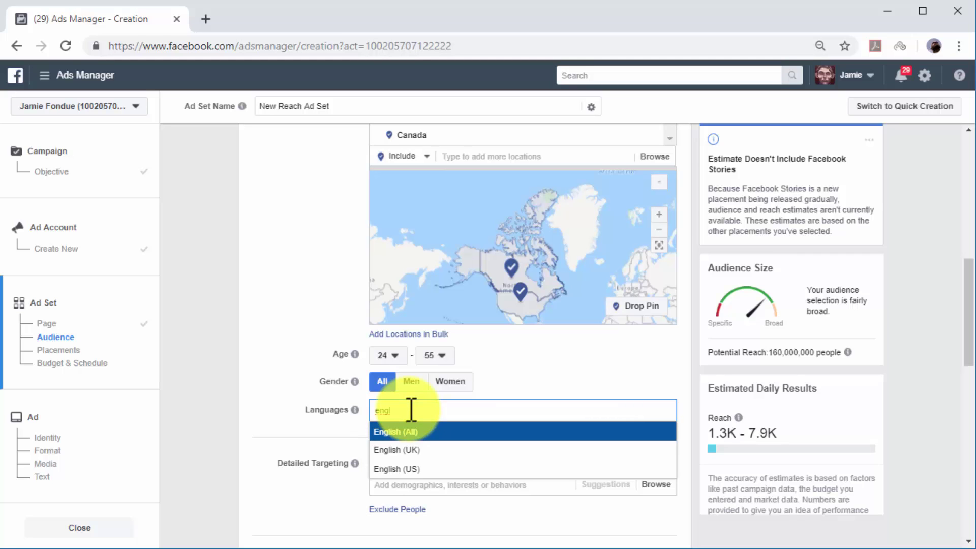
pyautogui.click(412, 431)
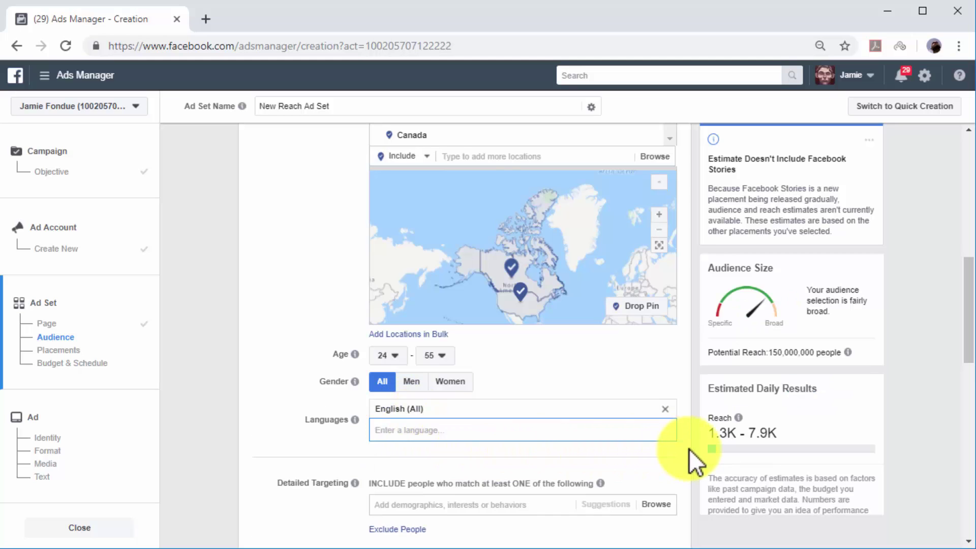
# Step: Add the Healthy food interest to the audience's detailed targeting
pyautogui.scroll(-2, 688, 449)
pyautogui.scroll(-4, 688, 449)
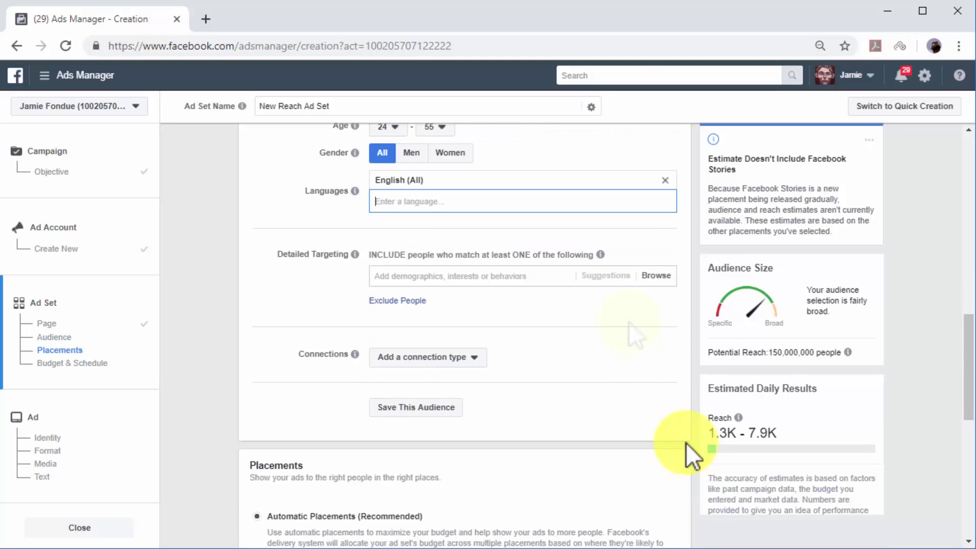
pyautogui.click(529, 276)
pyautogui.write('halthy')
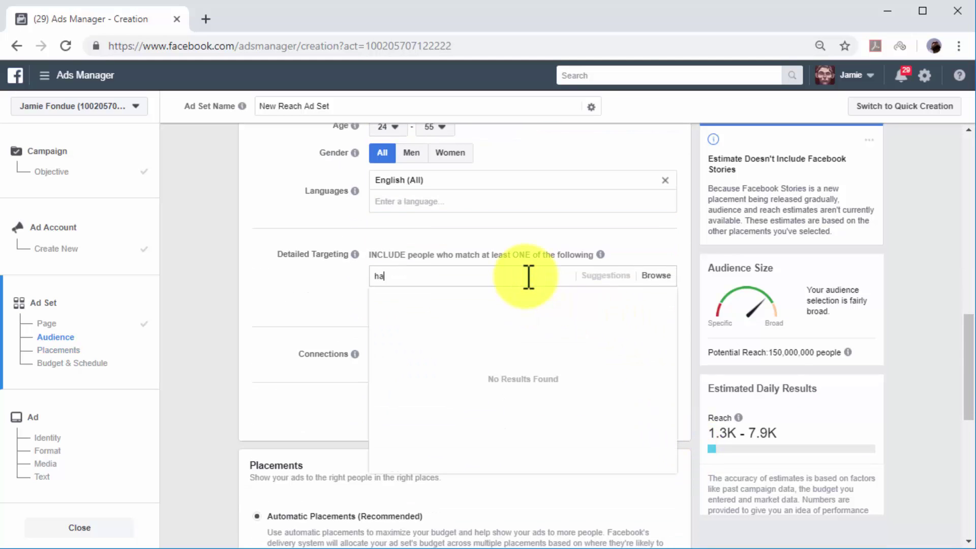
pyautogui.press('BackSpace')
pyautogui.press('BackSpace')
pyautogui.press('BackSpace')
pyautogui.press('BackSpace')
pyautogui.press('BackSpace')
pyautogui.write('ealthy')
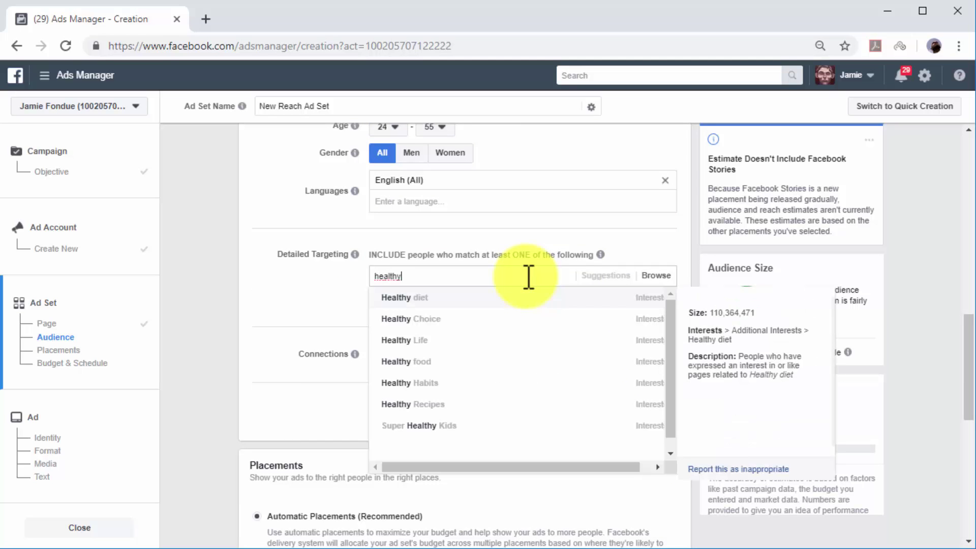
pyautogui.click(516, 361)
# Step: Examine the connection types and the manual placement options, then return to Automatic Placements
pyautogui.scroll(-2, 513, 371)
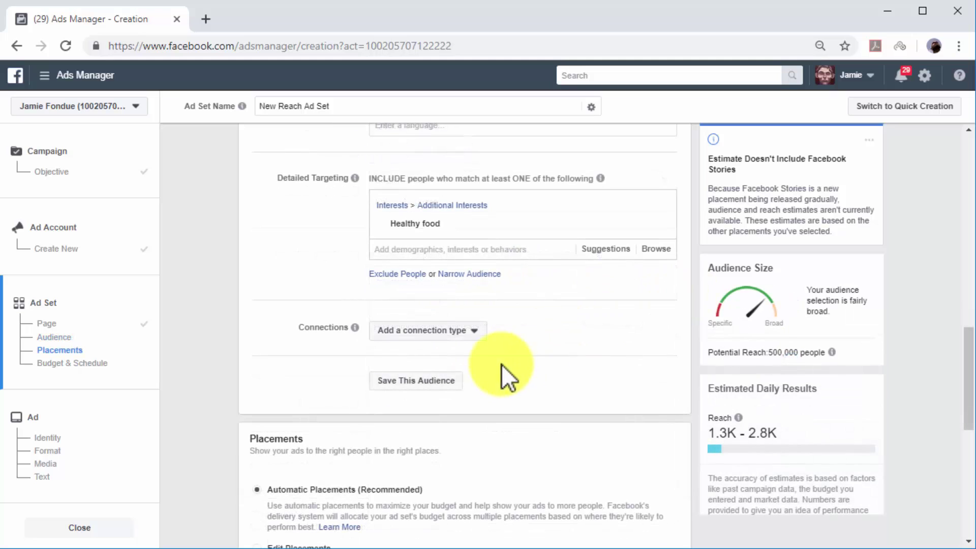
pyautogui.click(480, 338)
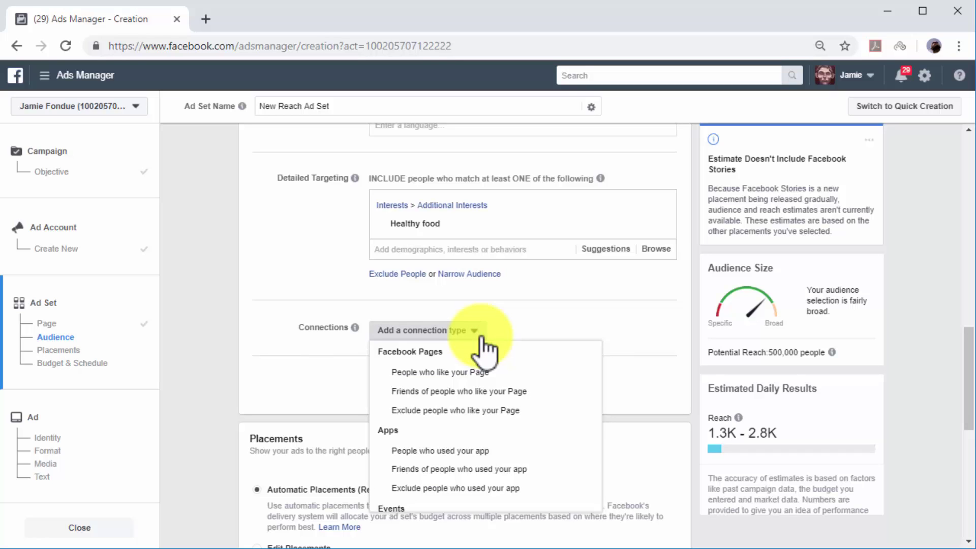
pyautogui.click(481, 338)
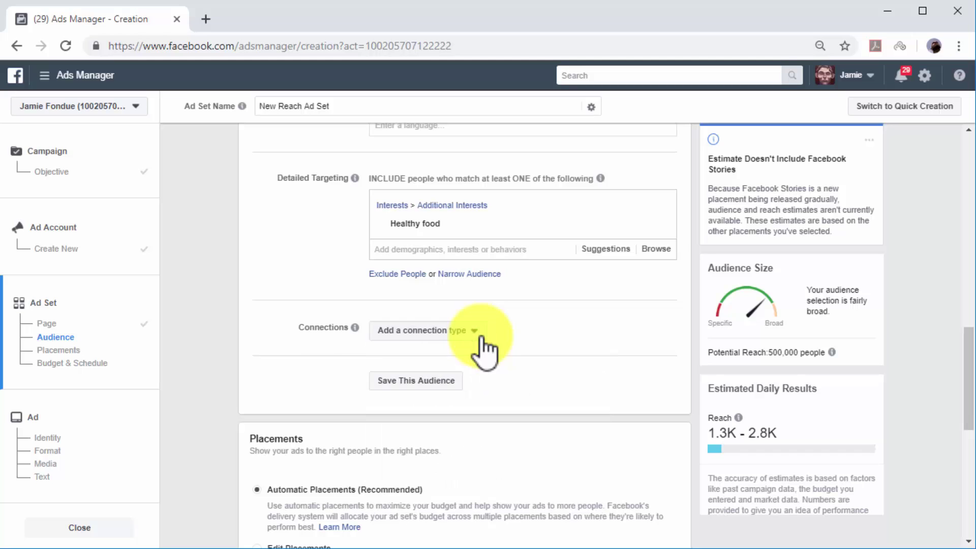
pyautogui.scroll(-1, 620, 422)
pyautogui.scroll(-3, 620, 422)
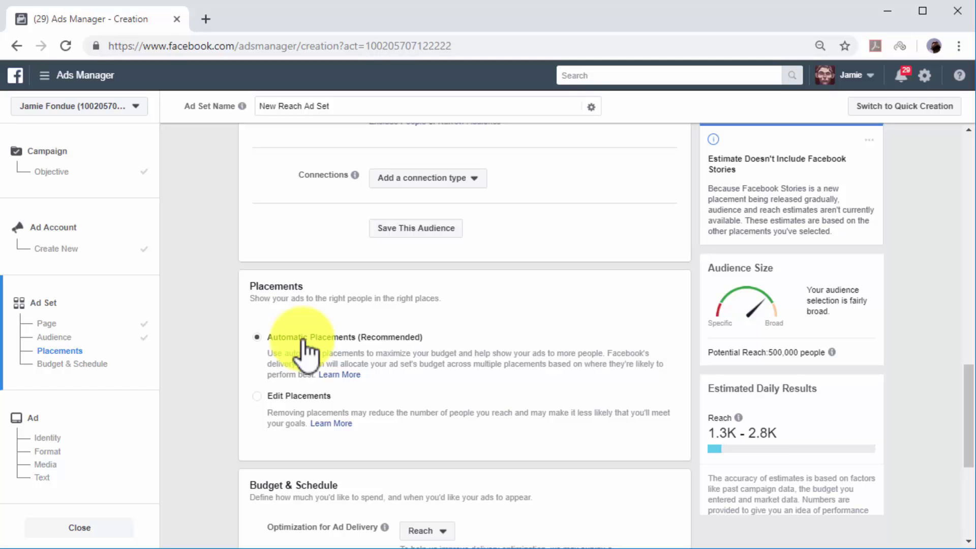
pyautogui.click(327, 400)
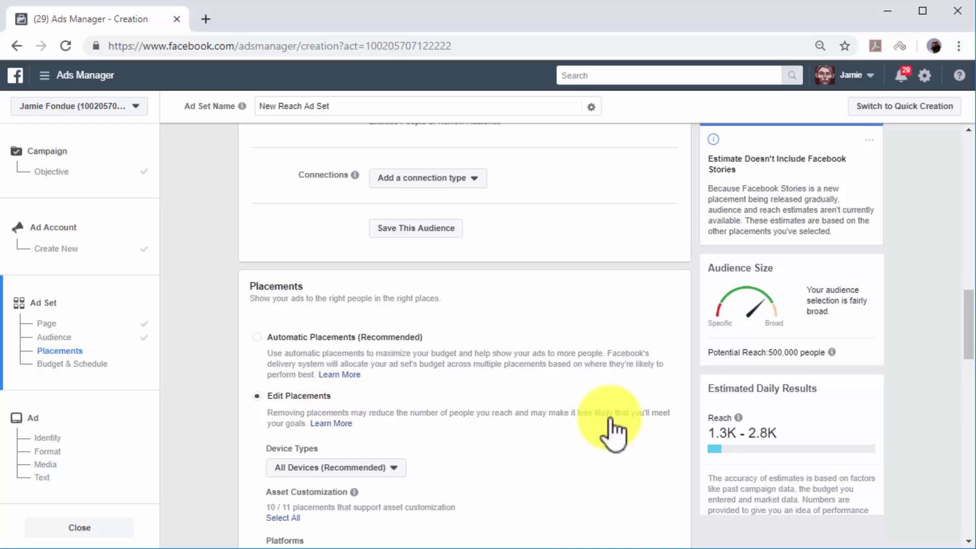
pyautogui.scroll(-6, 680, 425)
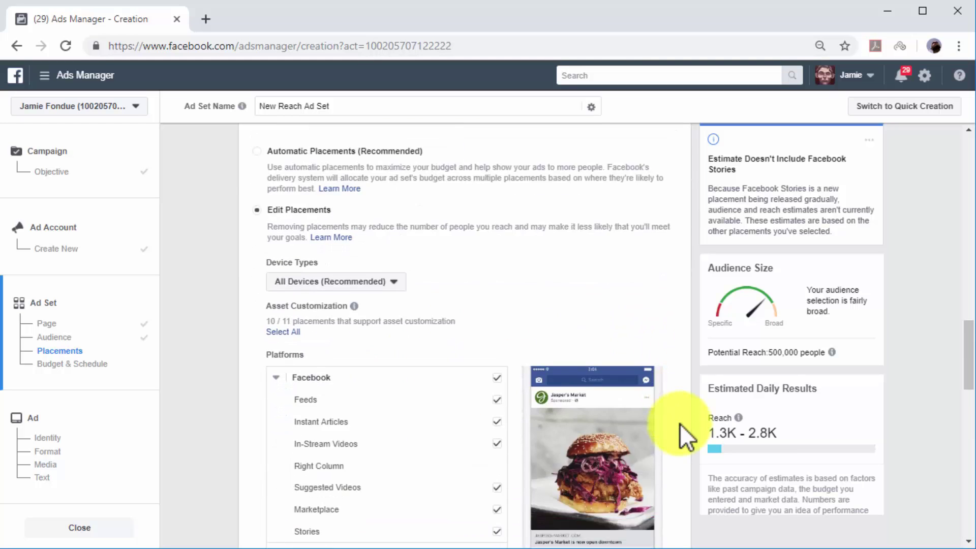
pyautogui.scroll(-3, 679, 423)
pyautogui.scroll(5, 679, 423)
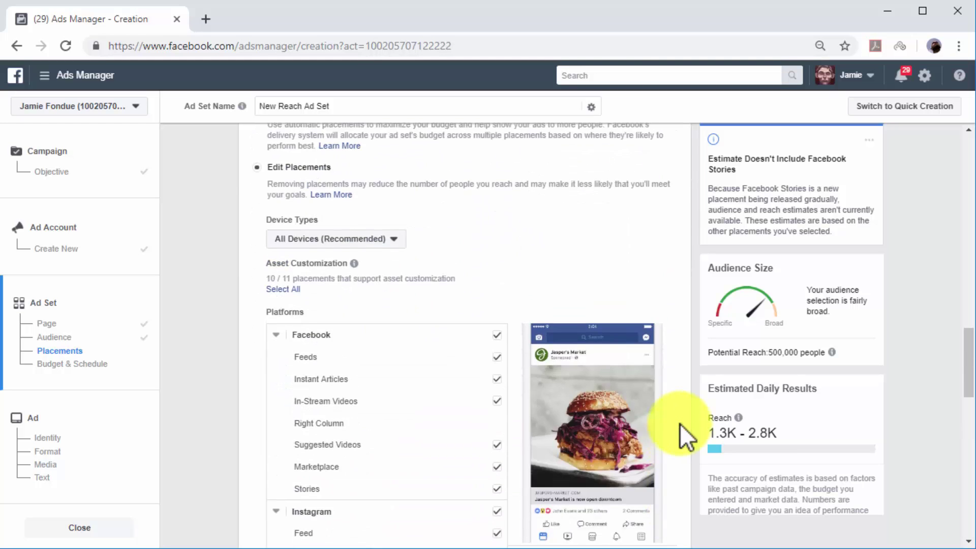
pyautogui.scroll(3, 679, 423)
pyautogui.click(389, 262)
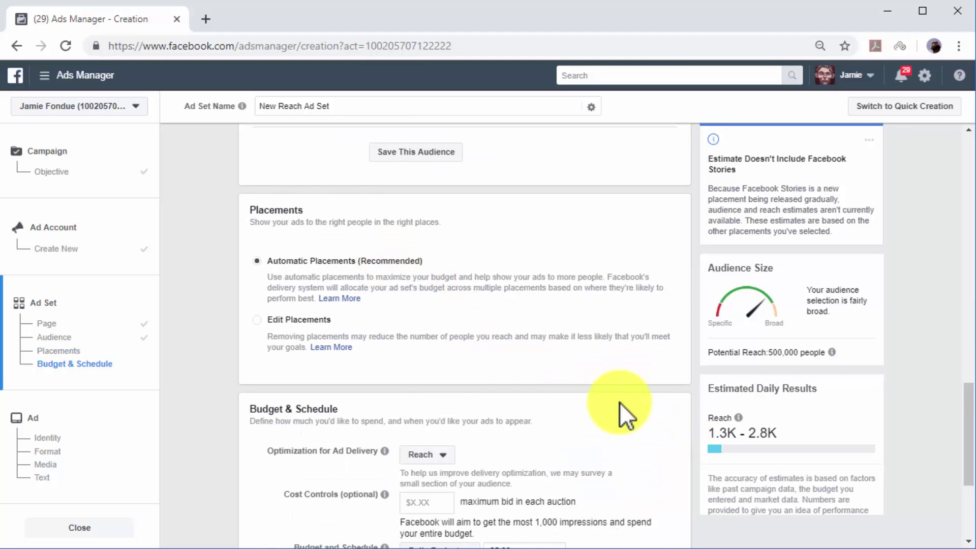
# Step: Switch the ad set's budget type to Lifetime Budget
pyautogui.scroll(-2, 620, 402)
pyautogui.scroll(-2, 620, 402)
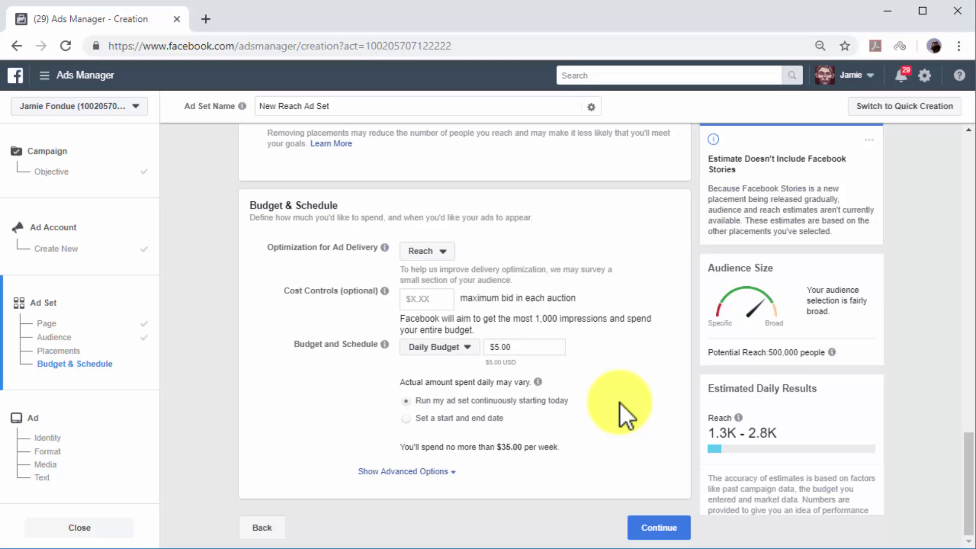
pyautogui.click(471, 349)
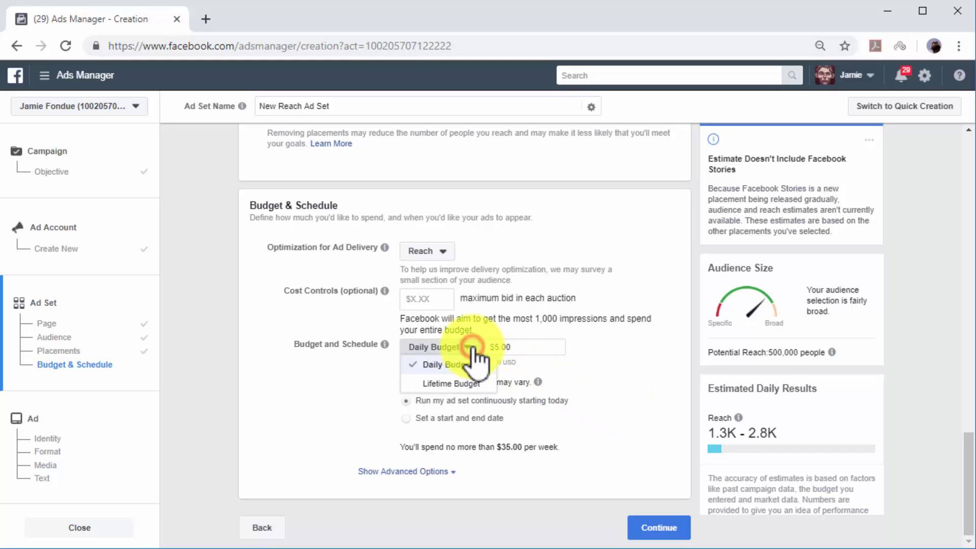
pyautogui.click(462, 384)
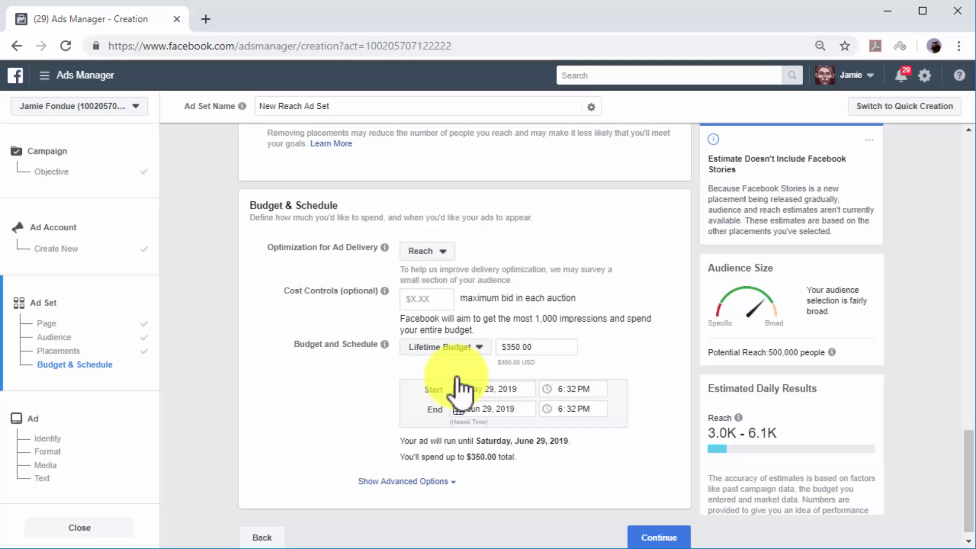
# Step: Switch the ad set's budget type to Daily Budget and set the amount to $15.00
pyautogui.click(463, 349)
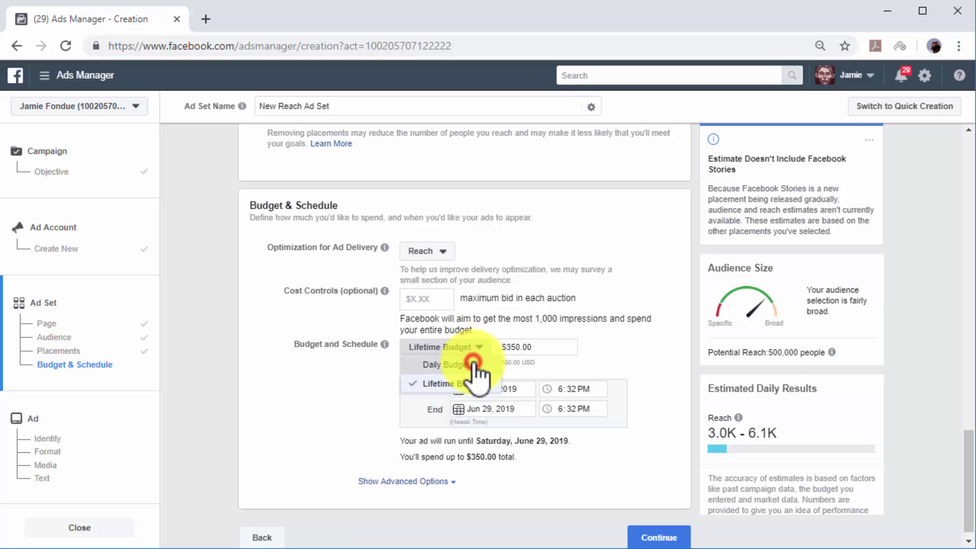
pyautogui.click(469, 361)
pyautogui.click(497, 348)
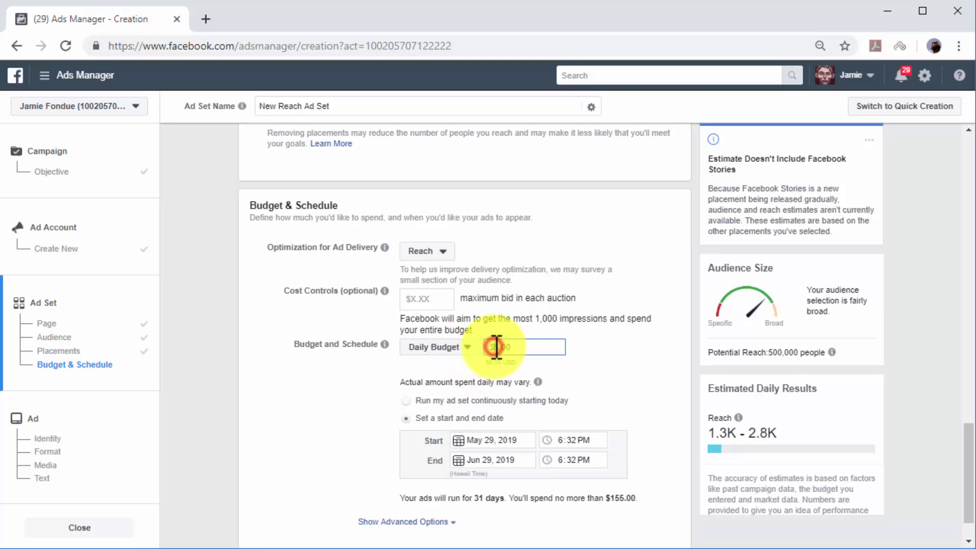
pyautogui.write('1')
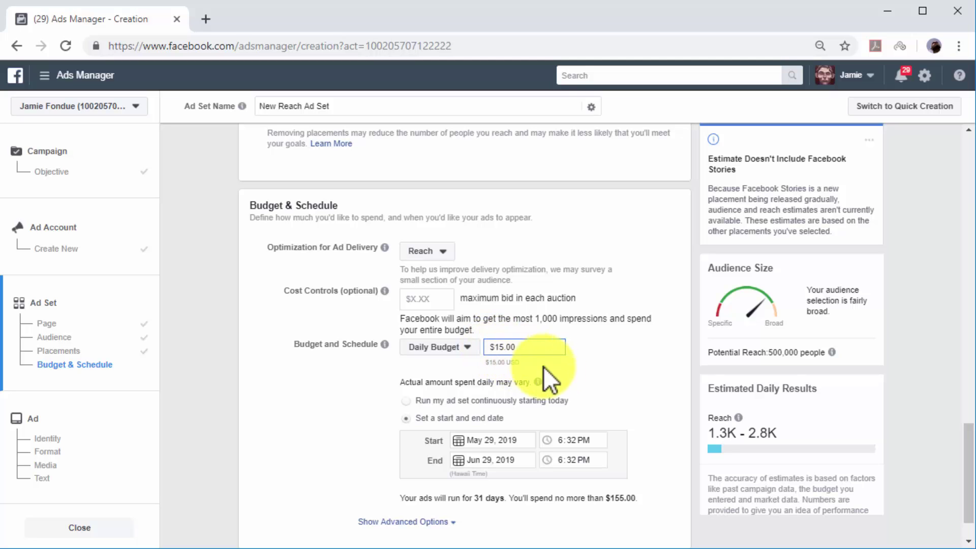
# Step: Schedule the ad set to run continuously starting today and continue to the ad setup
pyautogui.click(487, 404)
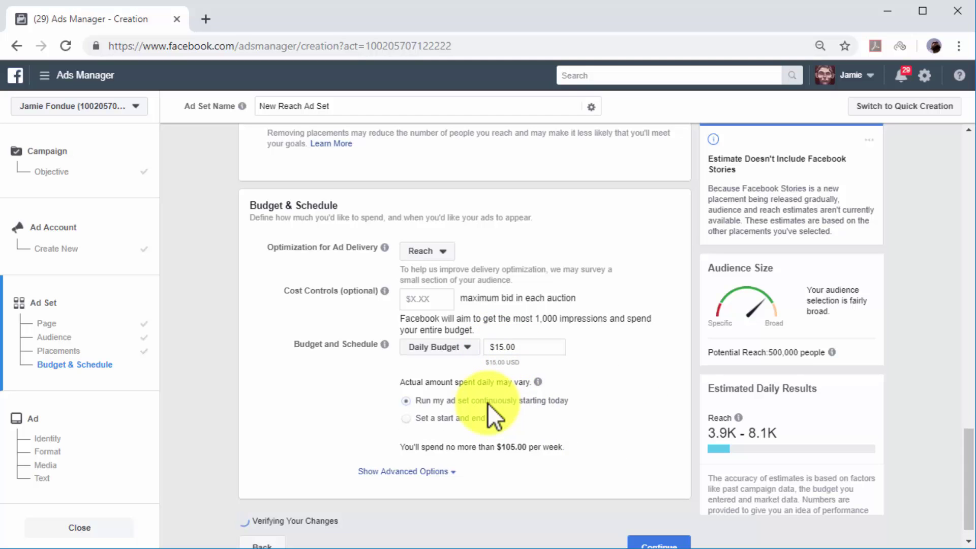
pyautogui.click(477, 414)
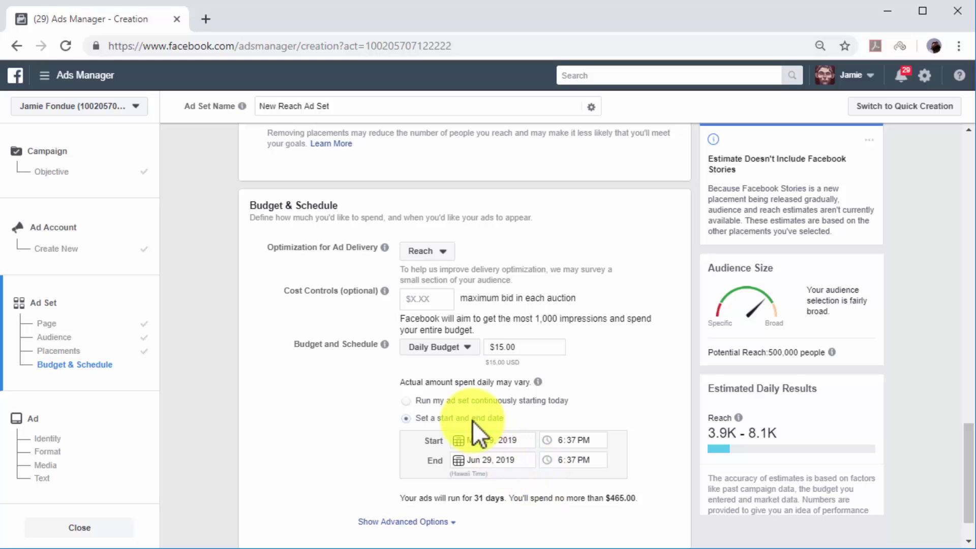
pyautogui.click(459, 402)
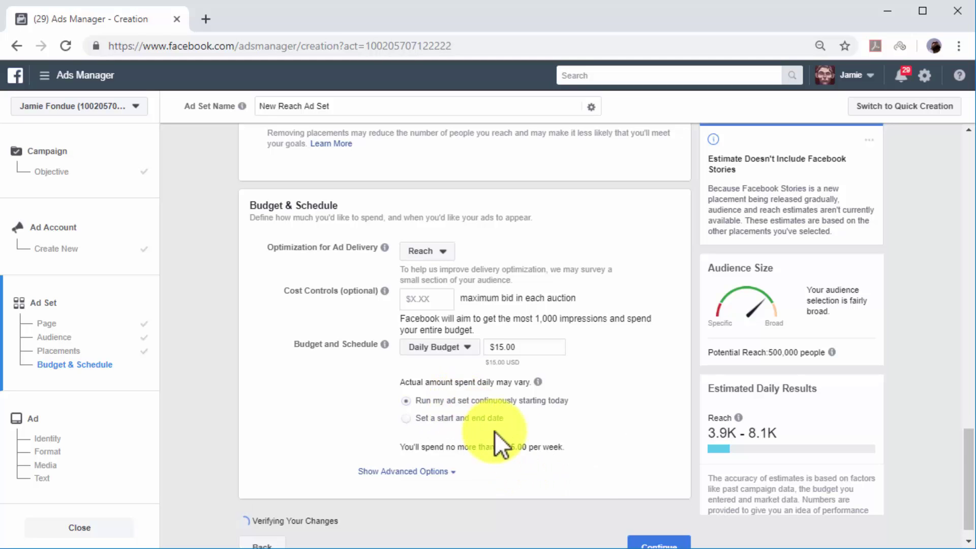
pyautogui.click(646, 529)
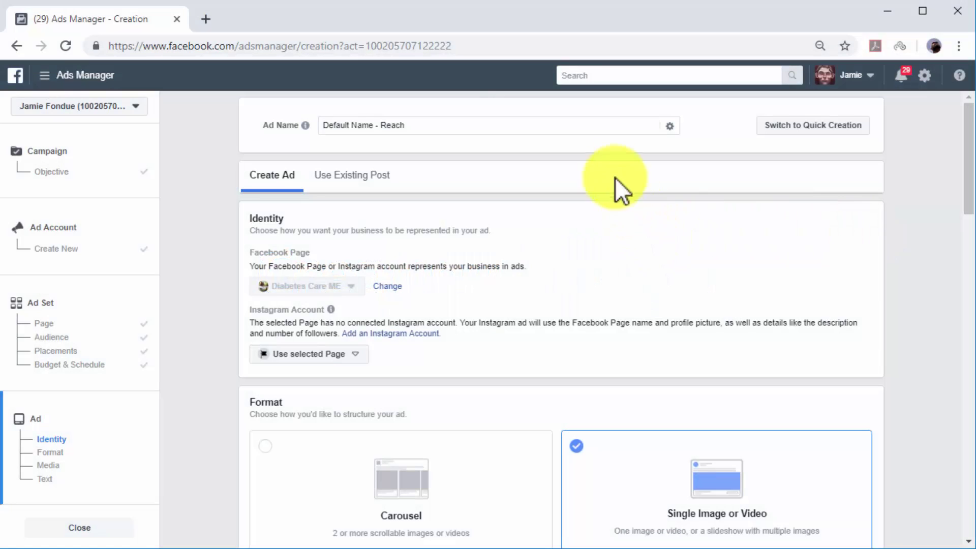
# Step: Name the ad New Reach Ad and choose the Single Image or Video format
pyautogui.tripleClick(584, 126)
pyautogui.write('New Reach Ad')
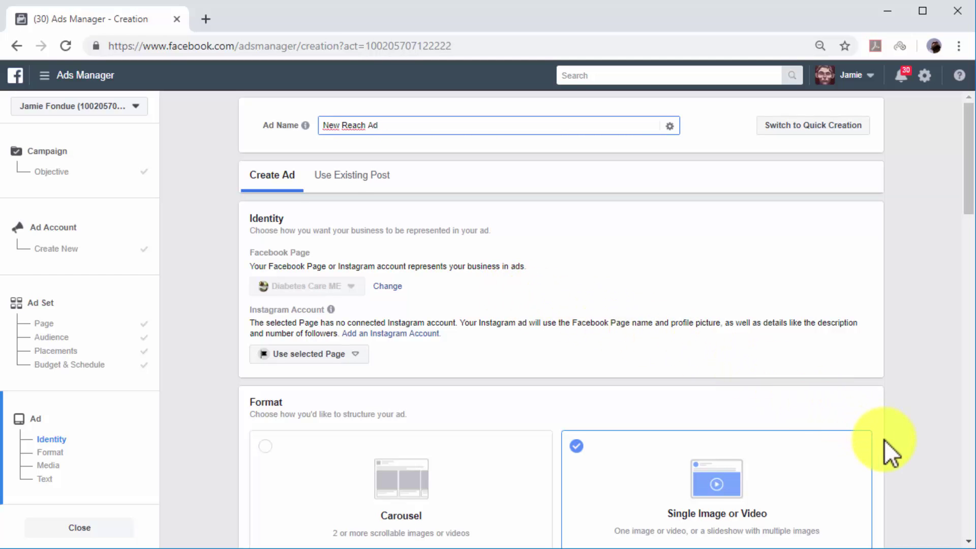
pyautogui.scroll(-2, 883, 440)
pyautogui.scroll(-2, 883, 440)
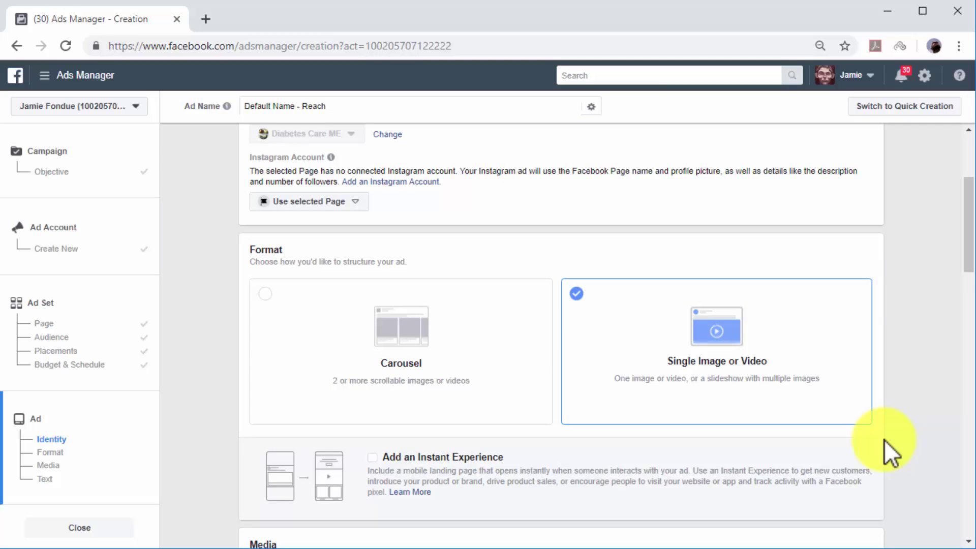
pyautogui.click(794, 346)
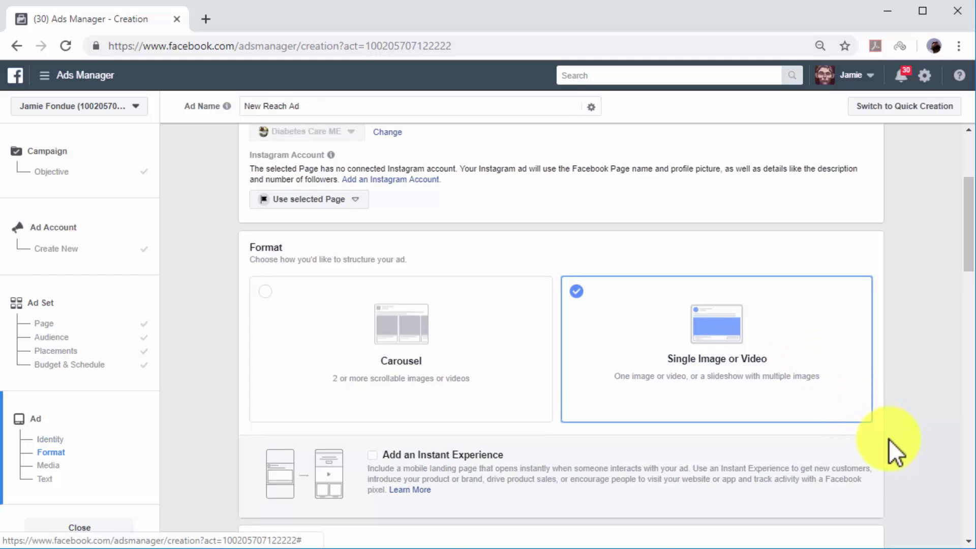
# Step: Examine the ad's Video/Slideshow media options, then return to the Image media type
pyautogui.scroll(-3, 888, 438)
pyautogui.scroll(-3, 889, 438)
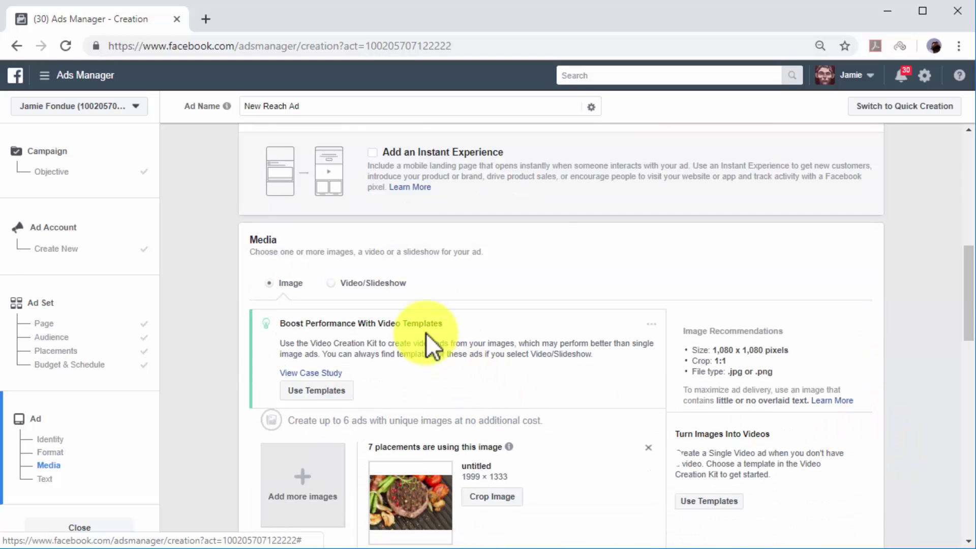
pyautogui.click(379, 298)
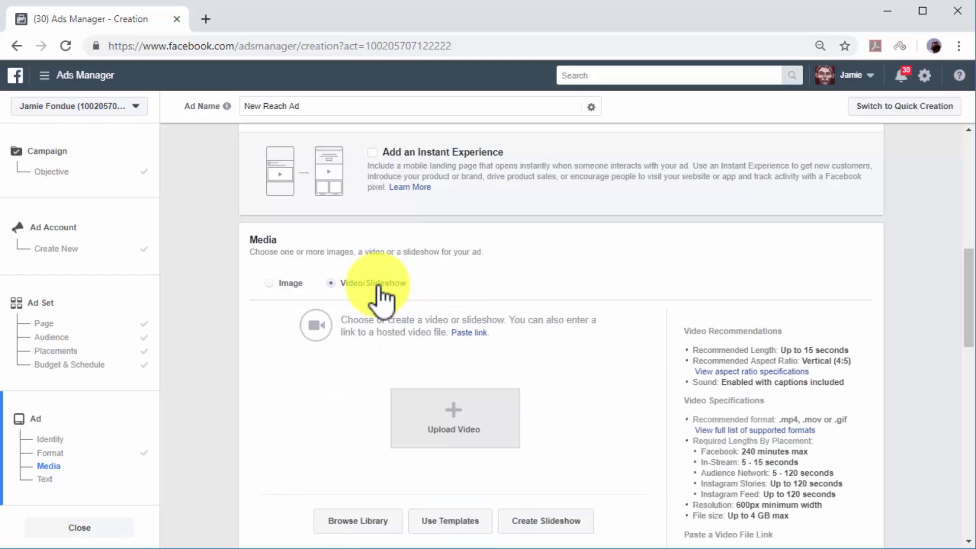
pyautogui.click(291, 285)
# Step: Enter "Diabetes Care Tips And Hacks" as the ad's text
pyautogui.scroll(-7, 322, 337)
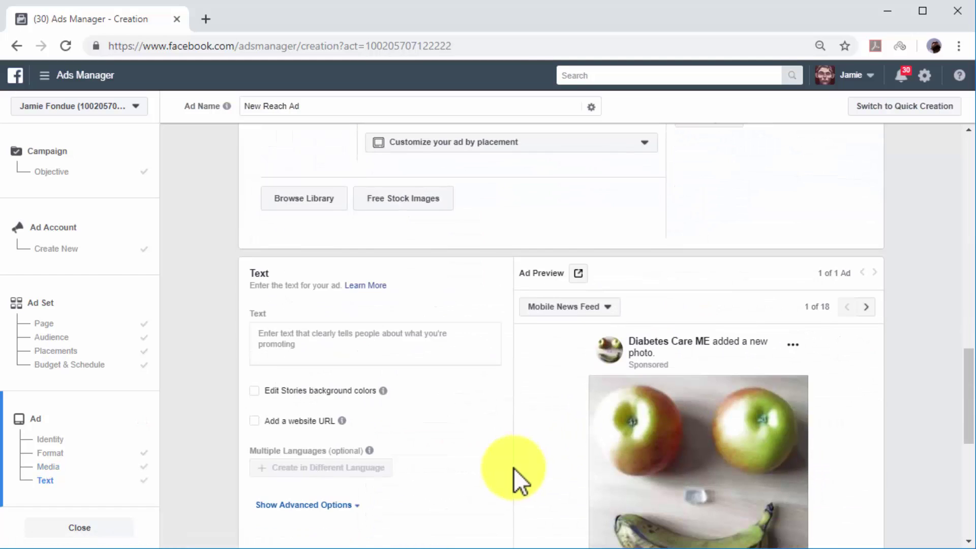
pyautogui.click(430, 350)
pyautogui.write('Diabe')
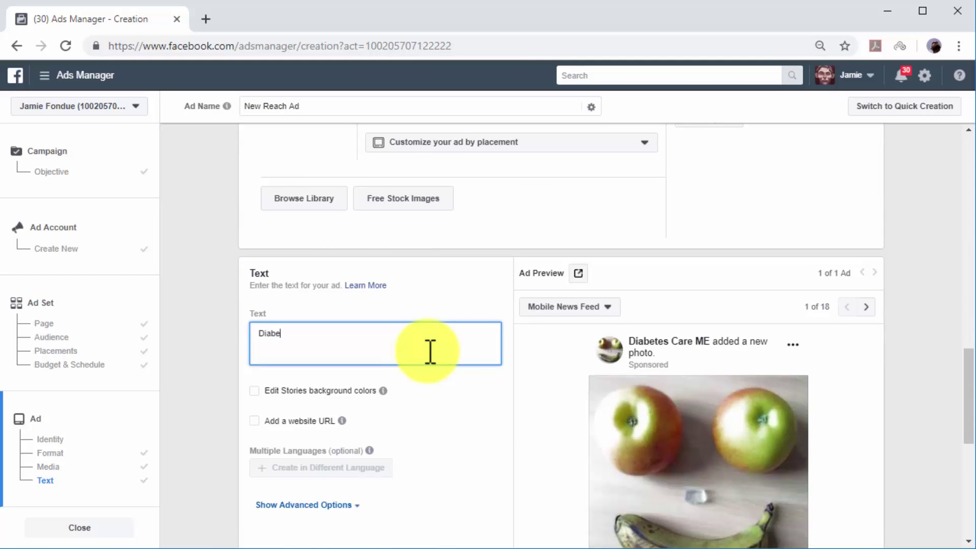
pyautogui.write('tes Care T')
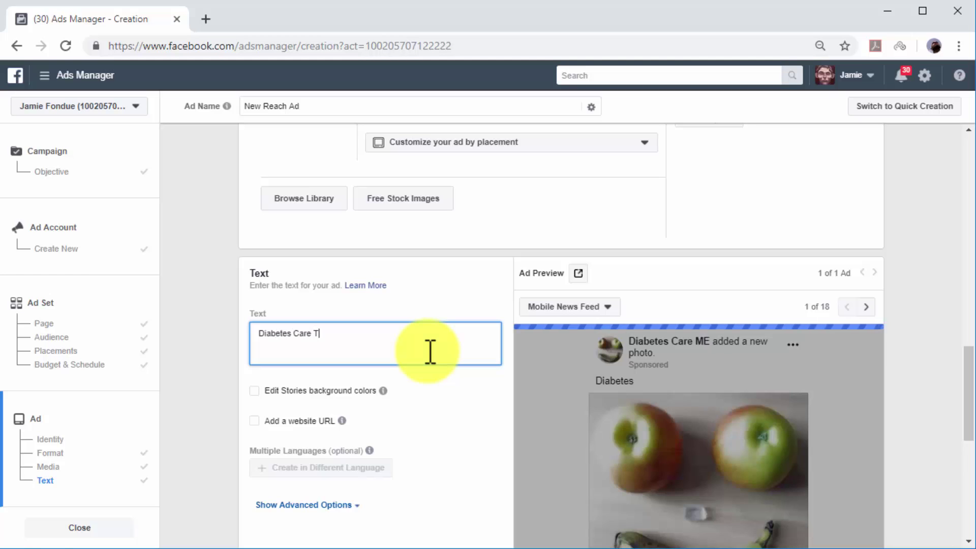
pyautogui.write('ips And Hacks')
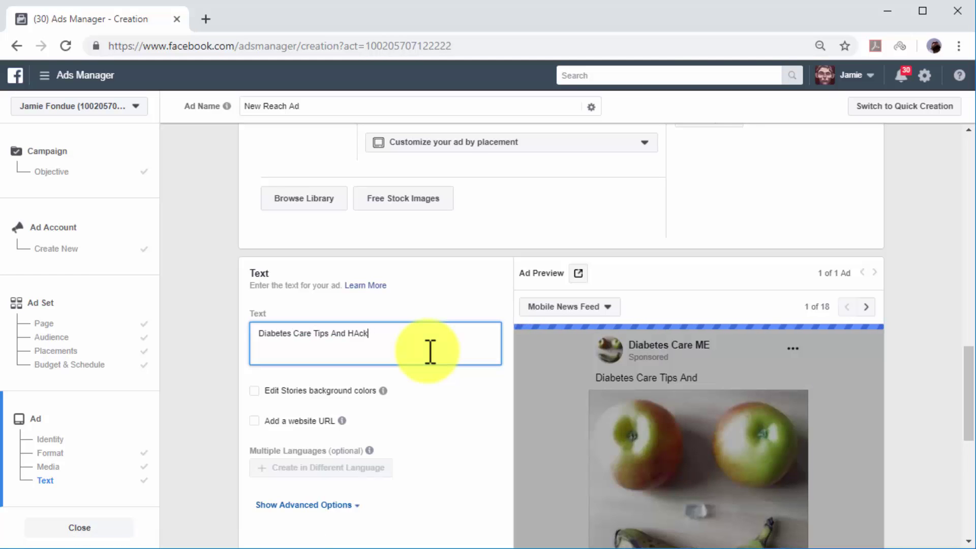
# Step: Add a website URL to the ad and set it to diabetescaremadeeasy.com
pyautogui.scroll(-2, 430, 351)
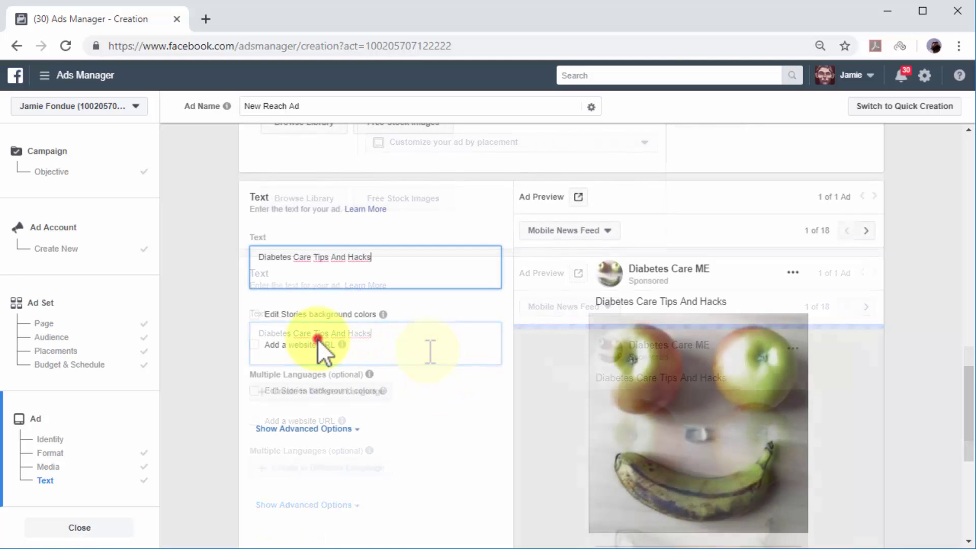
pyautogui.click(318, 342)
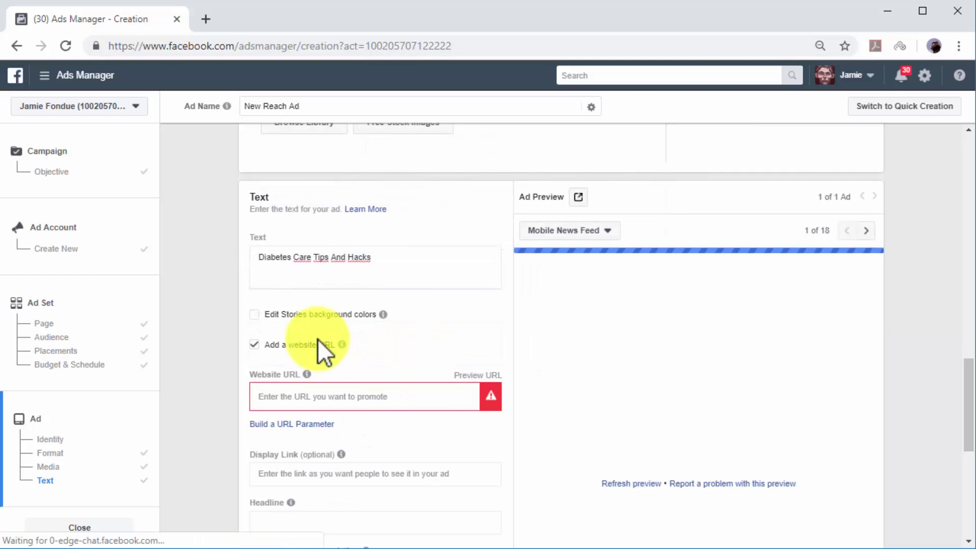
pyautogui.click(351, 394)
pyautogui.write('diabetescaremadeeasy.com')
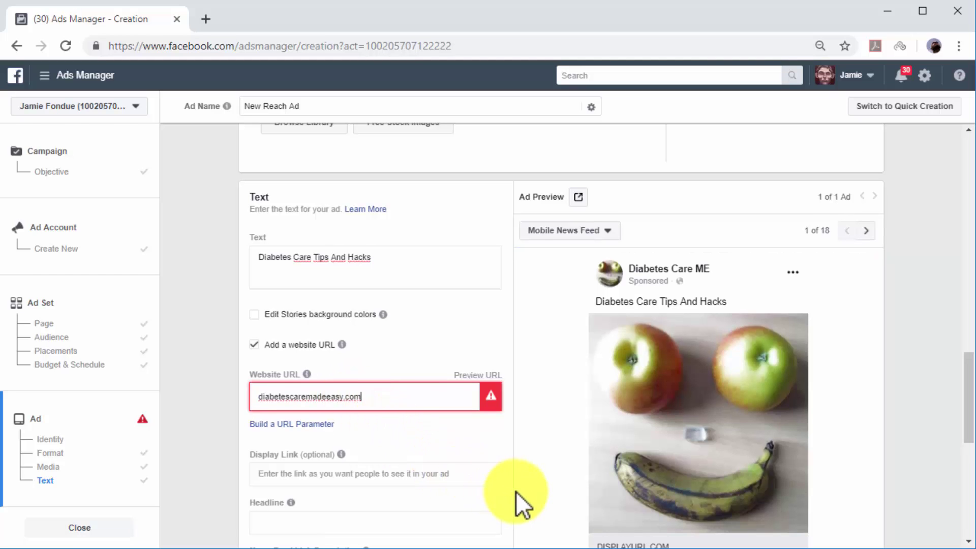
# Step: Set the headline to "Diabetes Care Made Easy" and the News Feed link description to "Get daily tips and recipes inside!"
pyautogui.scroll(-1, 516, 492)
pyautogui.scroll(-1, 517, 492)
pyautogui.click(482, 450)
pyautogui.write('Diabetes Care Made Easy')
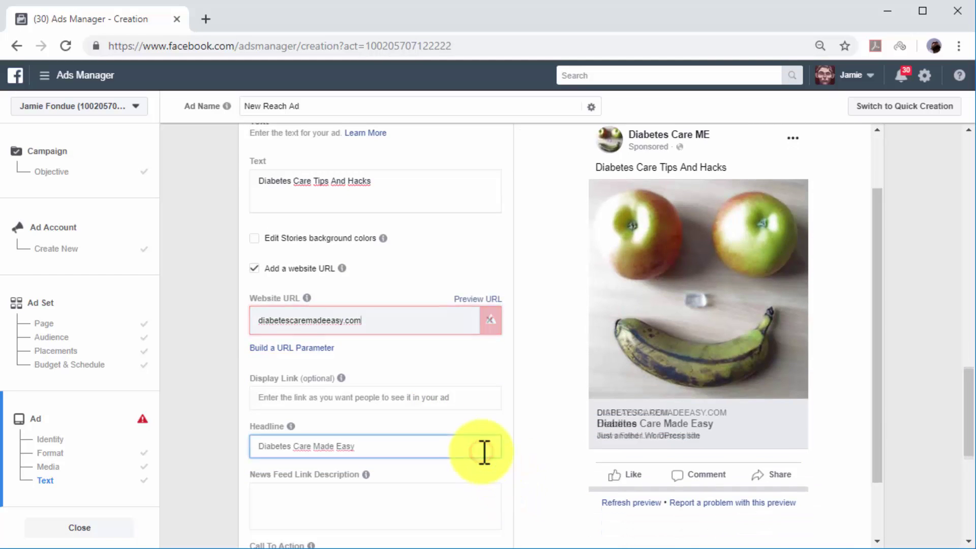
pyautogui.click(451, 494)
pyautogui.write('Get')
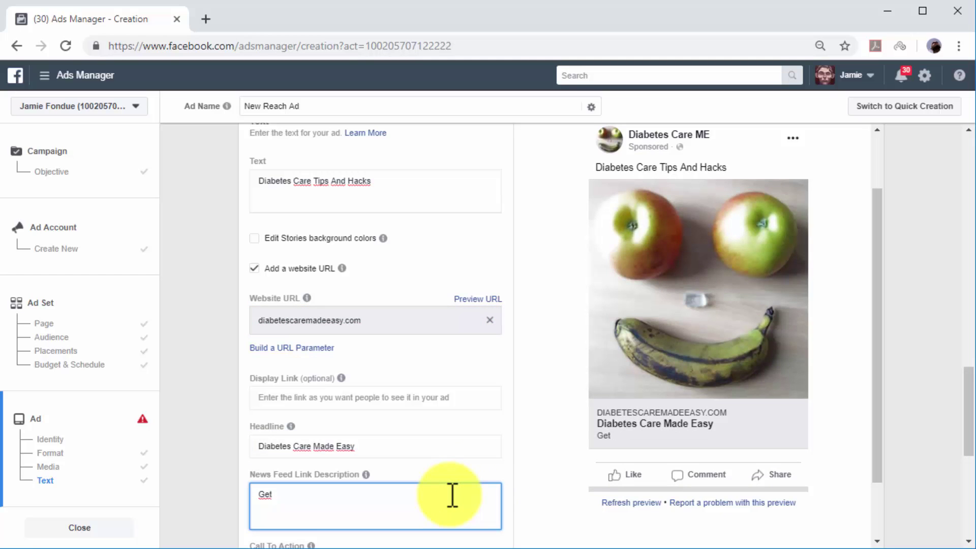
pyautogui.write(' daily tips and recipes inside!')
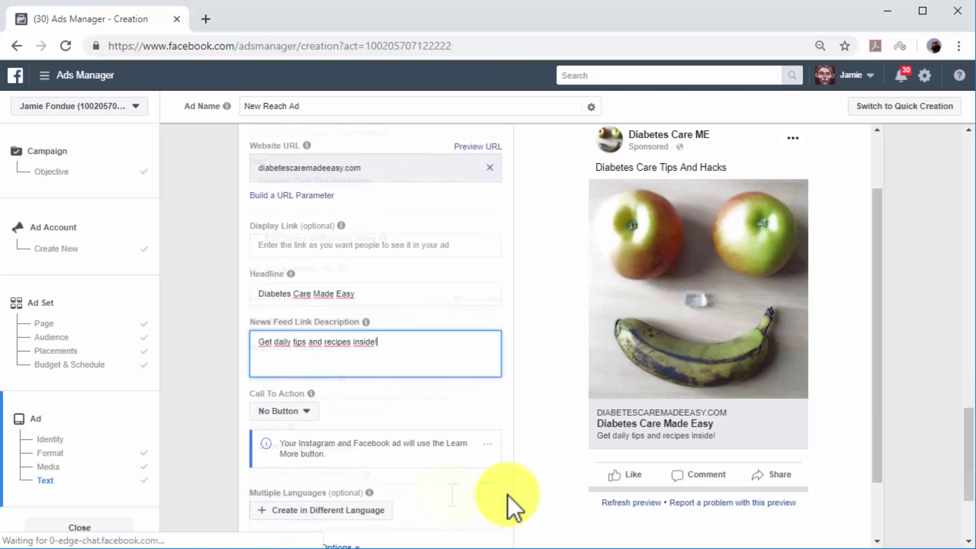
# Step: Set the ad's call to action to Learn More
pyautogui.scroll(-1, 507, 504)
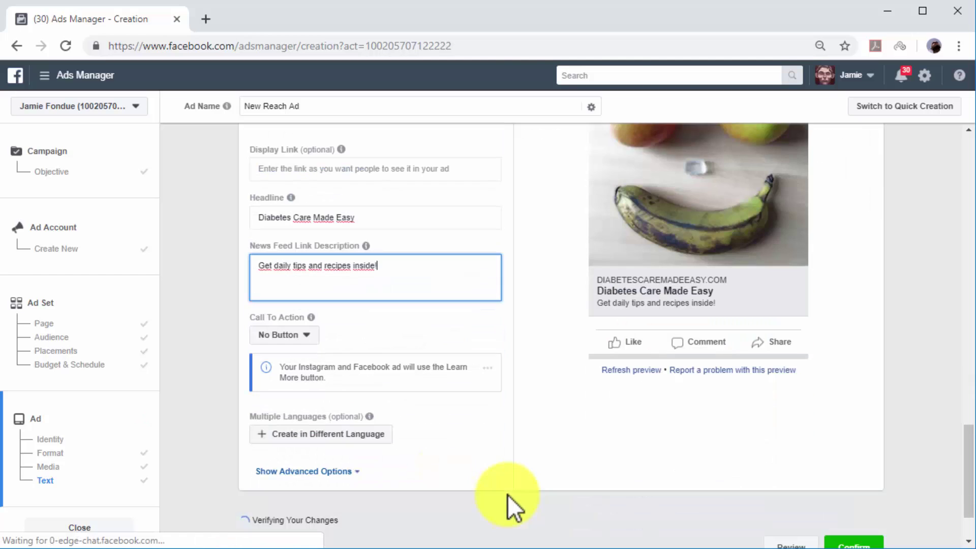
pyautogui.click(309, 339)
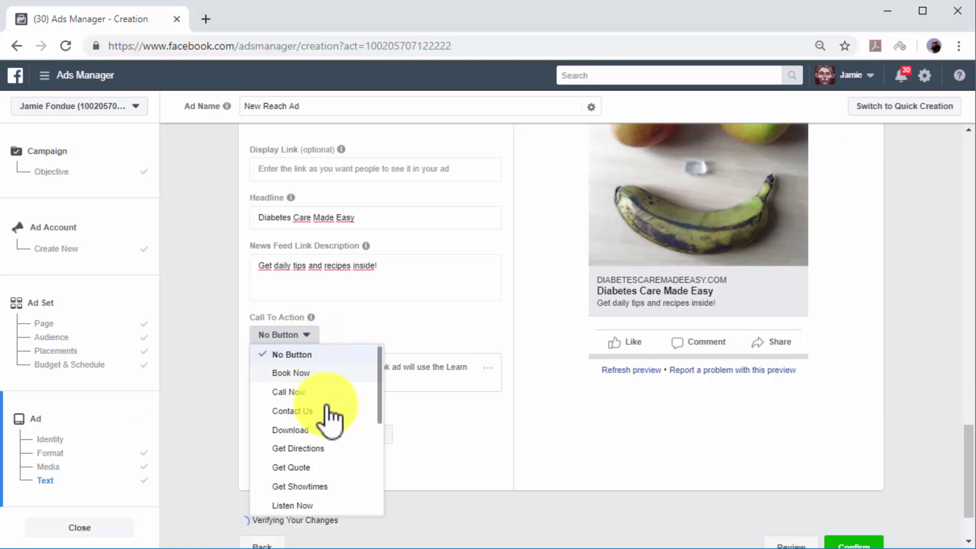
pyautogui.scroll(-5, 331, 420)
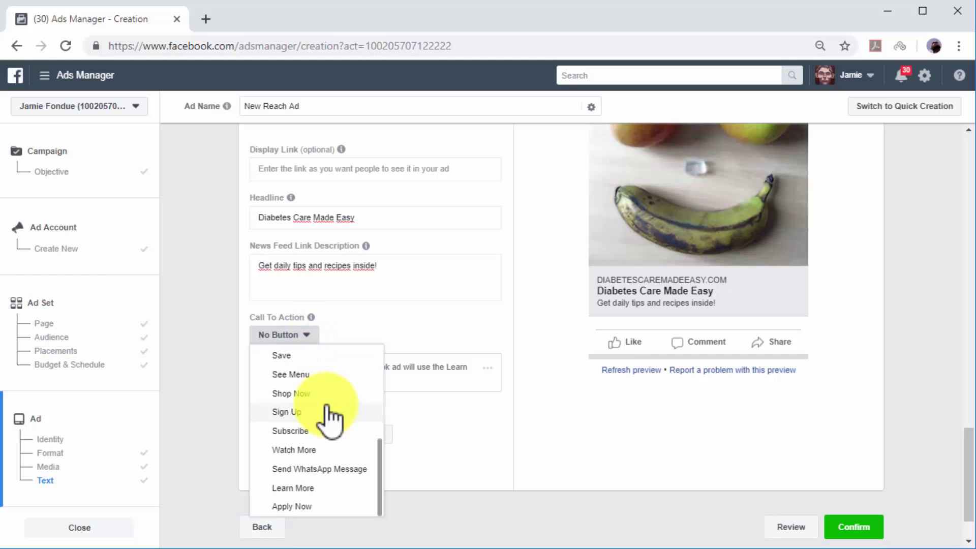
pyautogui.click(325, 488)
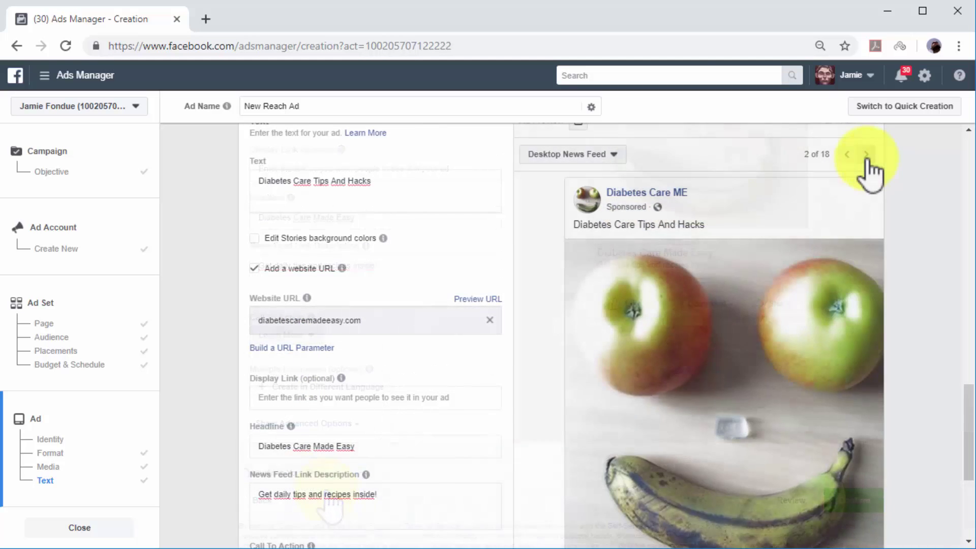